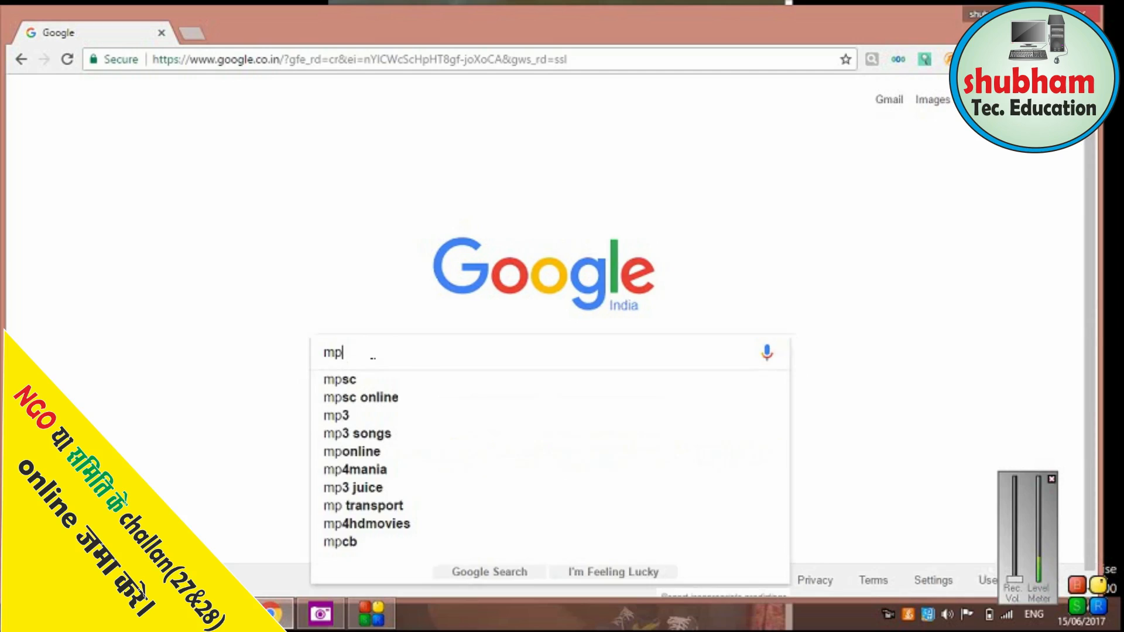
Search Google for 'mp treasury' and open the M.P. Treasury website at mptreasury.org.
{"action": "type", "text": "tr"}
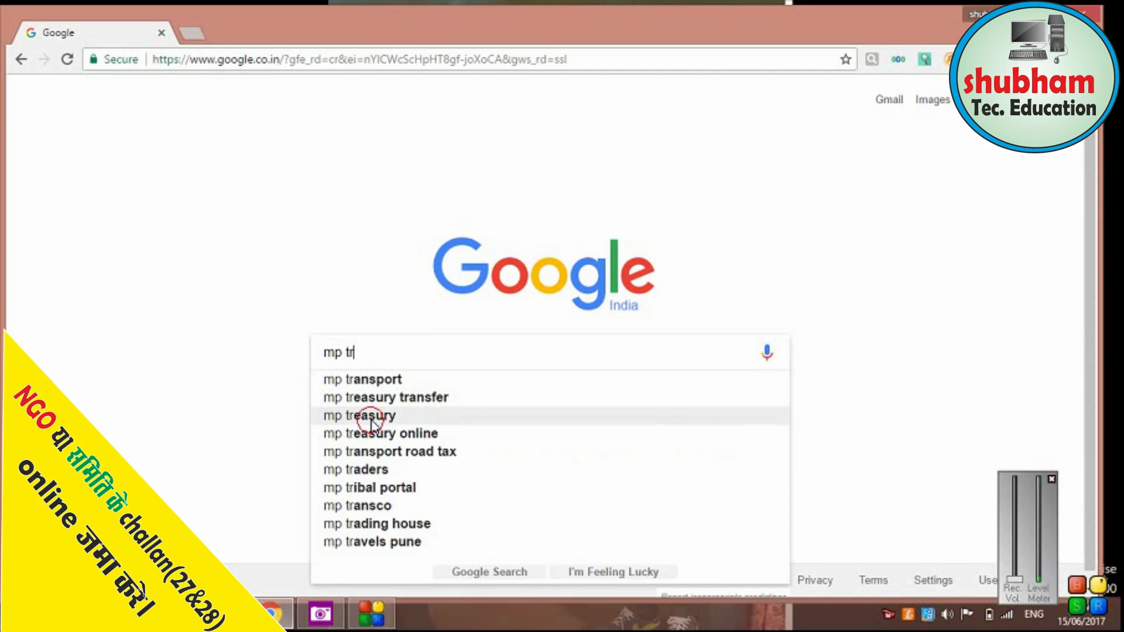
{"action": "left_click", "coordinate": [371, 417]}
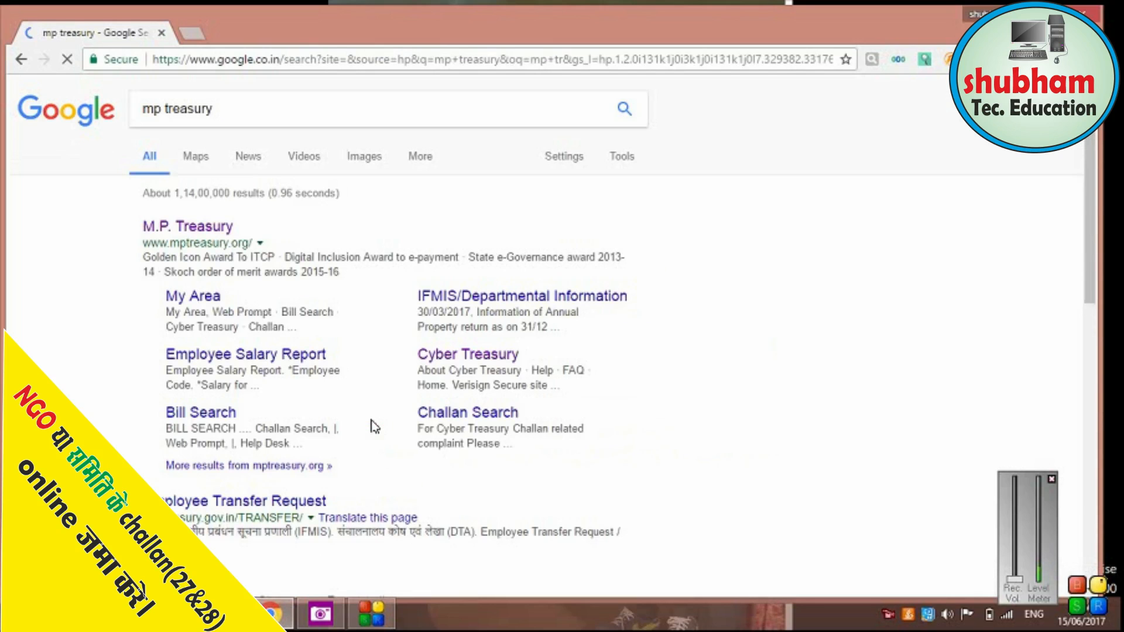
{"action": "left_click", "coordinate": [188, 228]}
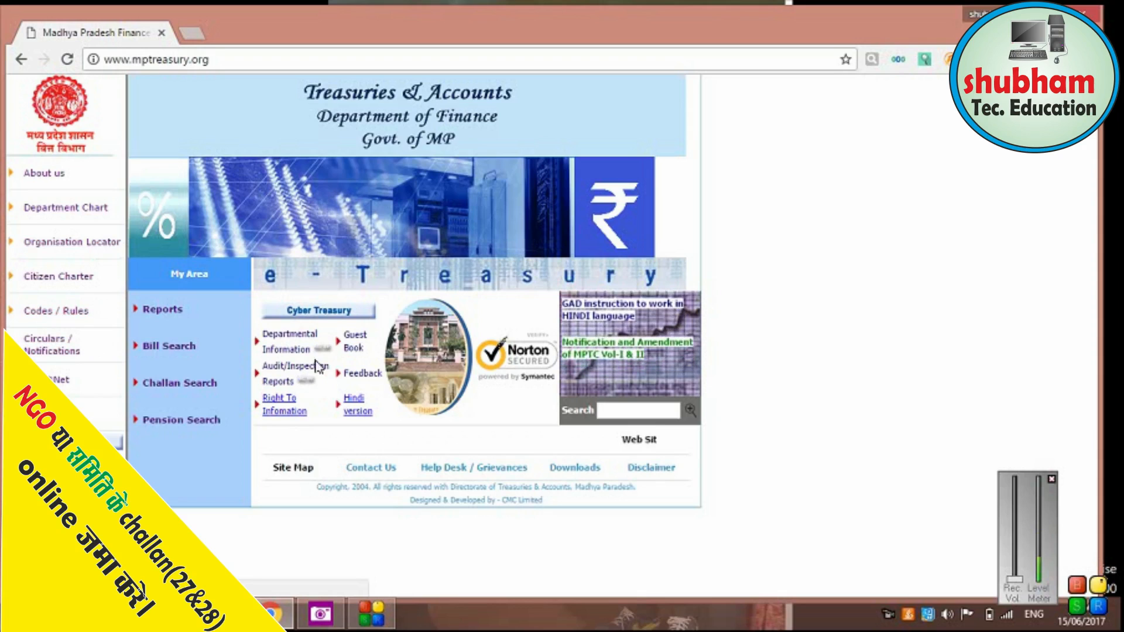
Open the Cyber Treasury section from the mptreasury.org home page.
{"action": "left_click", "coordinate": [327, 316]}
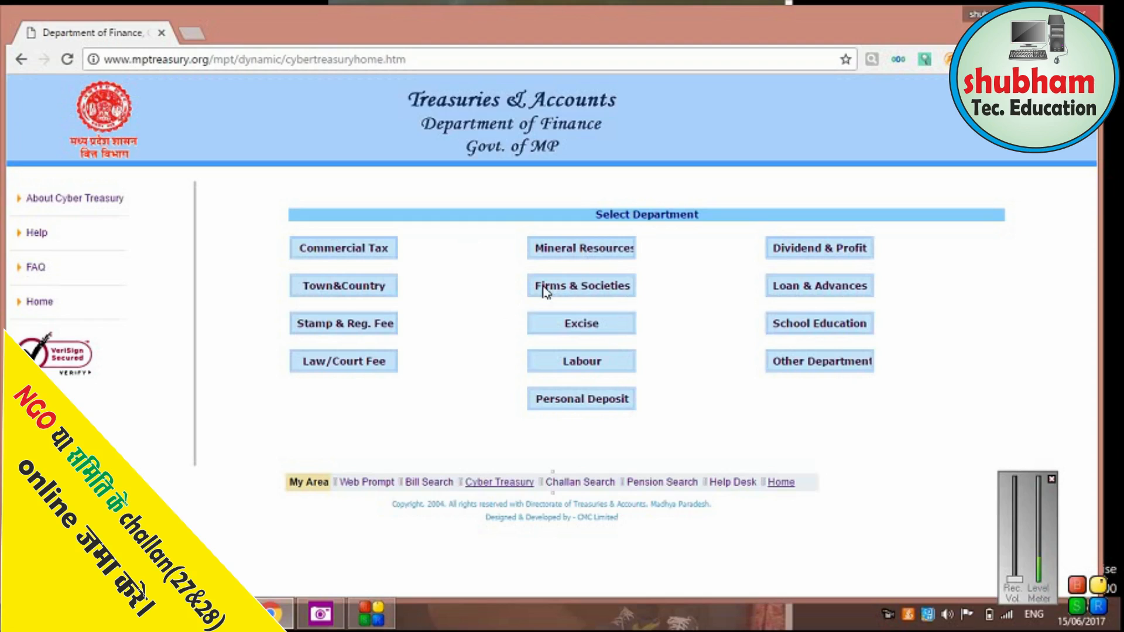
Open the Firms & Societies e-form with registration number 140, office Assistant Registrar, division 43--UJJAIN.
{"action": "left_click", "coordinate": [589, 291]}
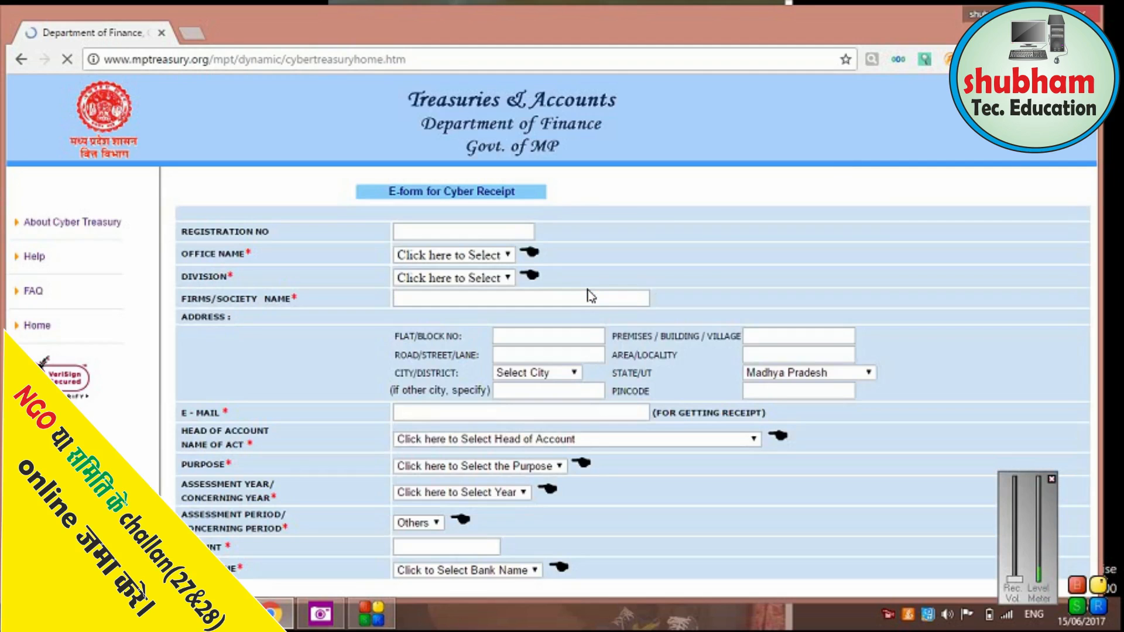
{"action": "left_click", "coordinate": [449, 233]}
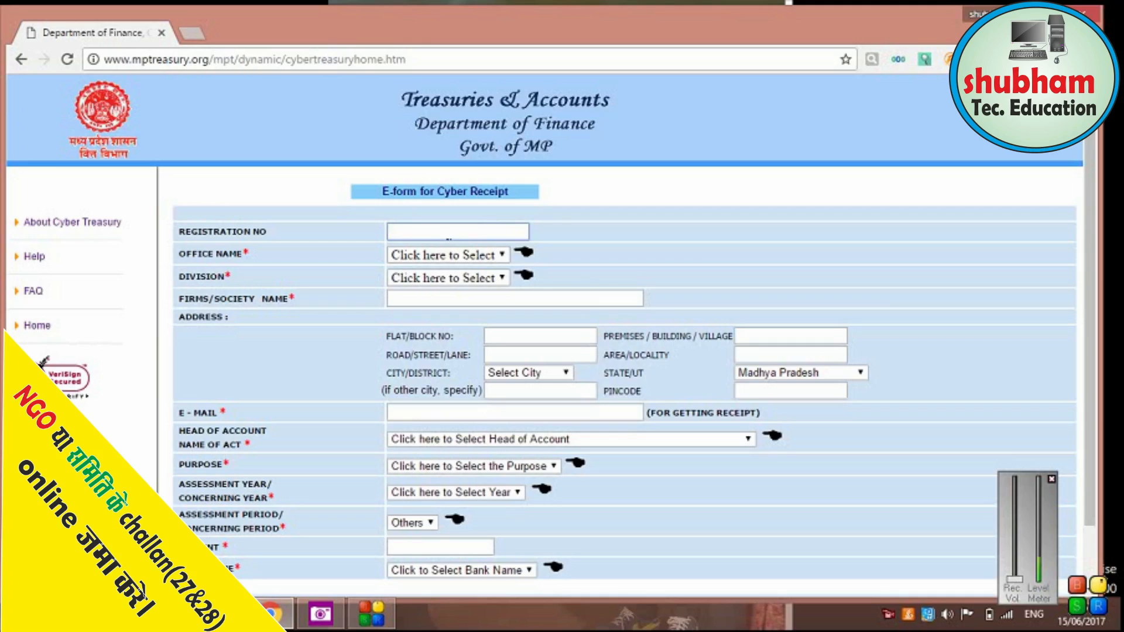
{"action": "type", "text": "14011"}
{"action": "key", "text": "Tab"}
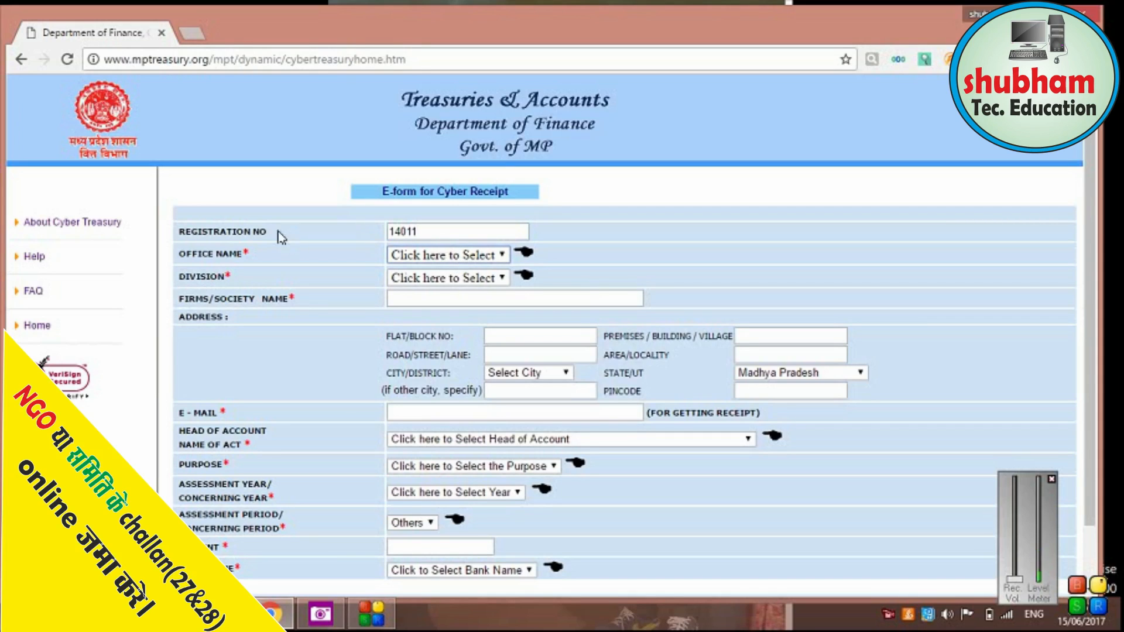
{"action": "left_click", "coordinate": [444, 257]}
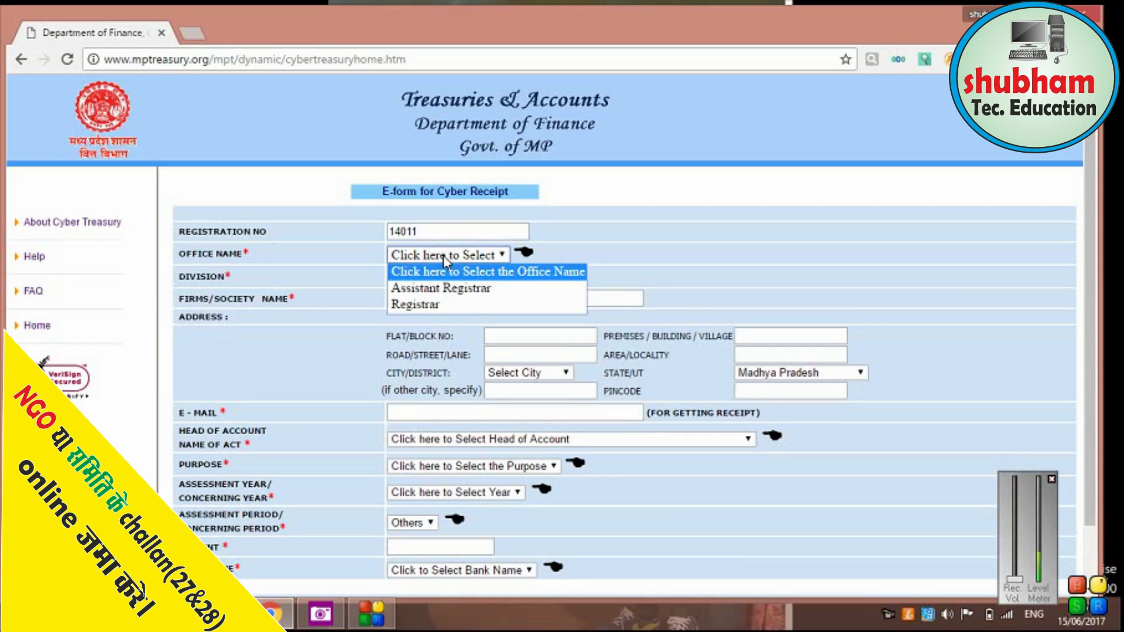
{"action": "left_click", "coordinate": [443, 288]}
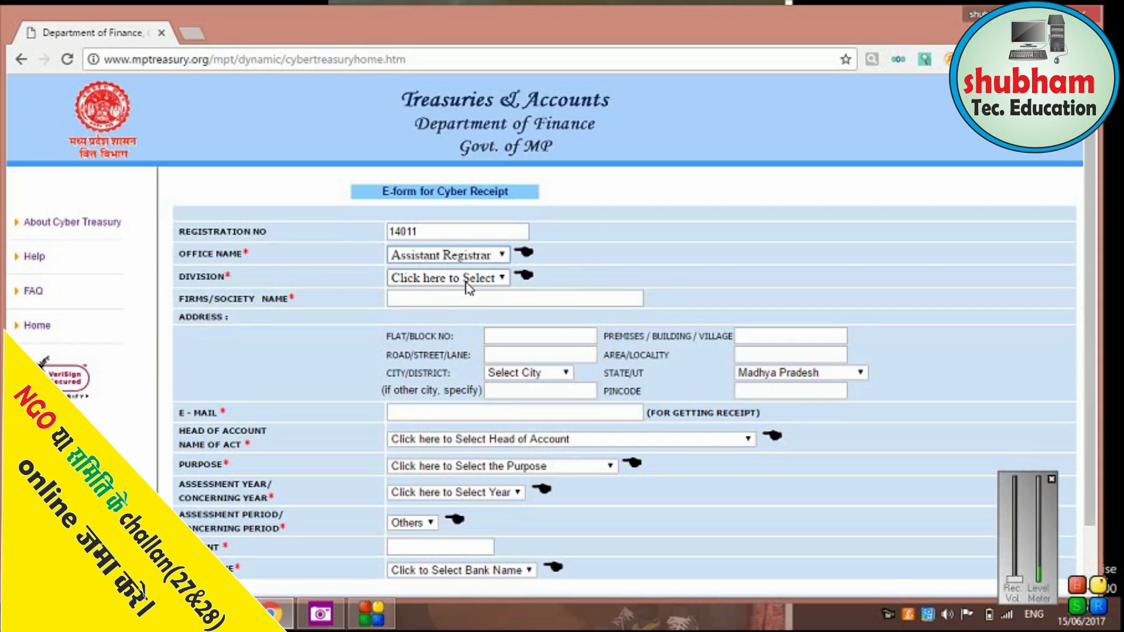
{"action": "left_click", "coordinate": [468, 280]}
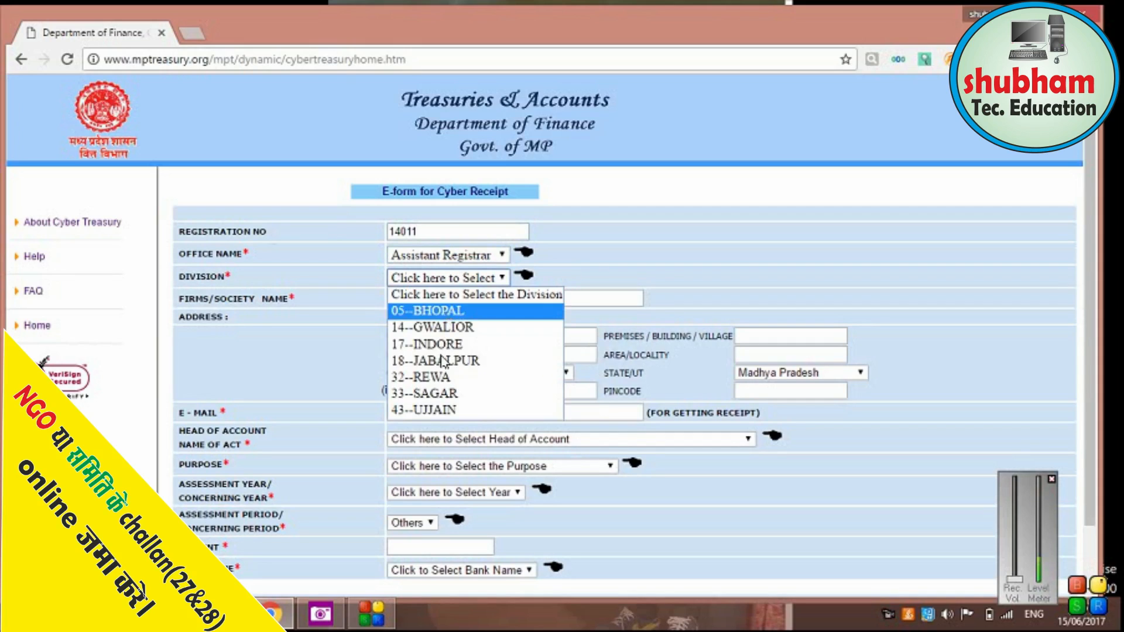
{"action": "left_click", "coordinate": [455, 409]}
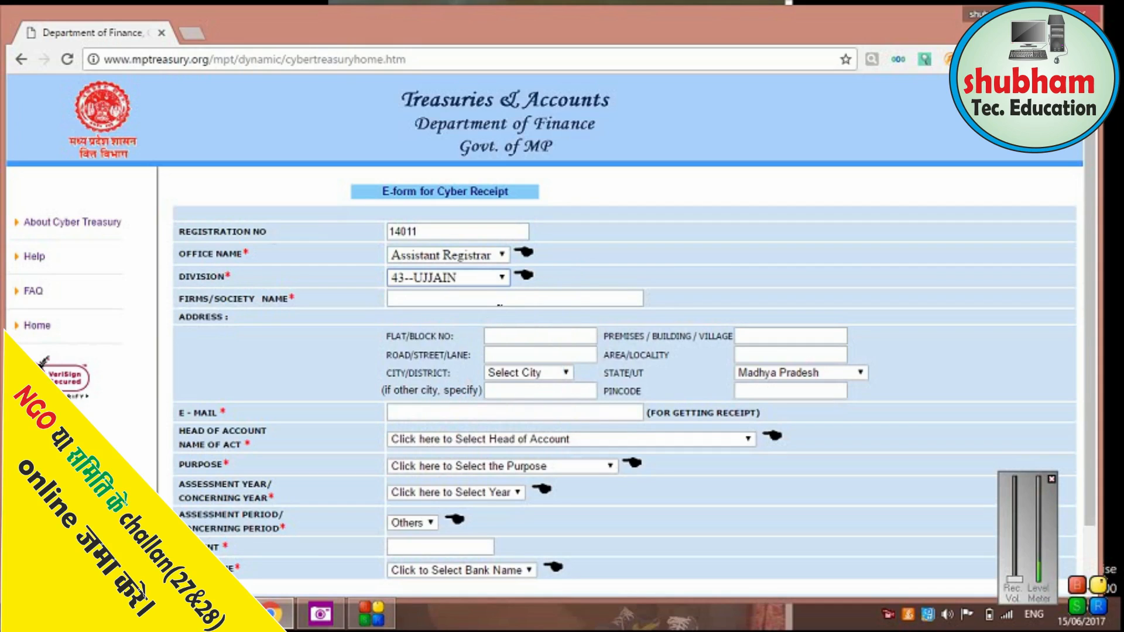
Enter society name 'ndgs' and set the city/district to SHAJAPUR.
{"action": "left_click", "coordinate": [500, 300]}
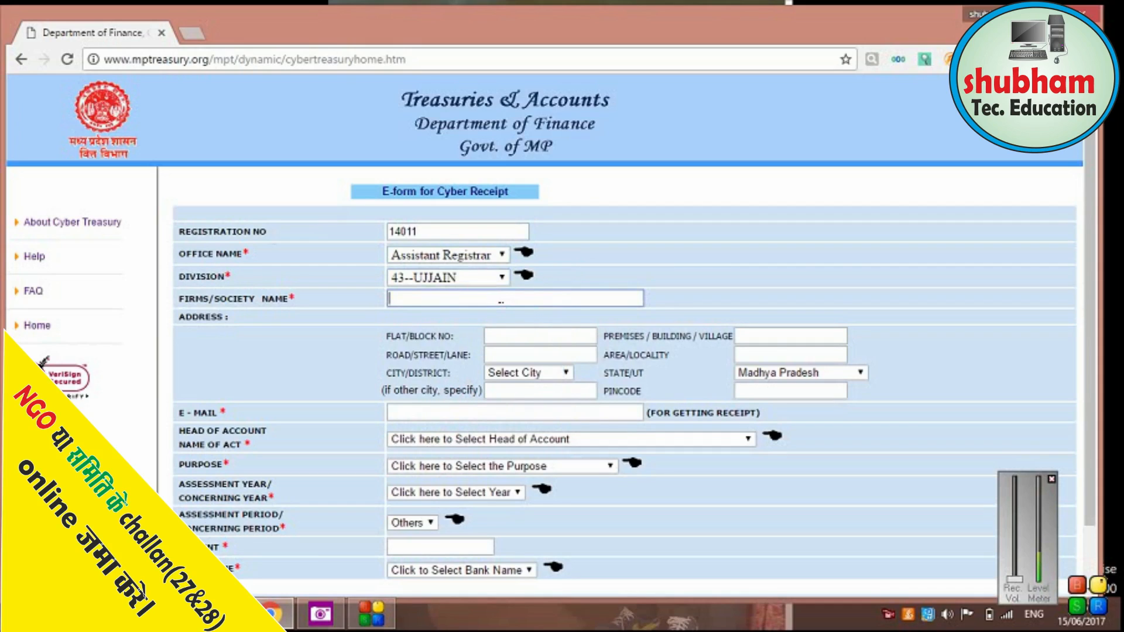
{"action": "type", "text": "ndgs"}
{"action": "left_click", "coordinate": [565, 372]}
{"action": "type", "text": "sh"}
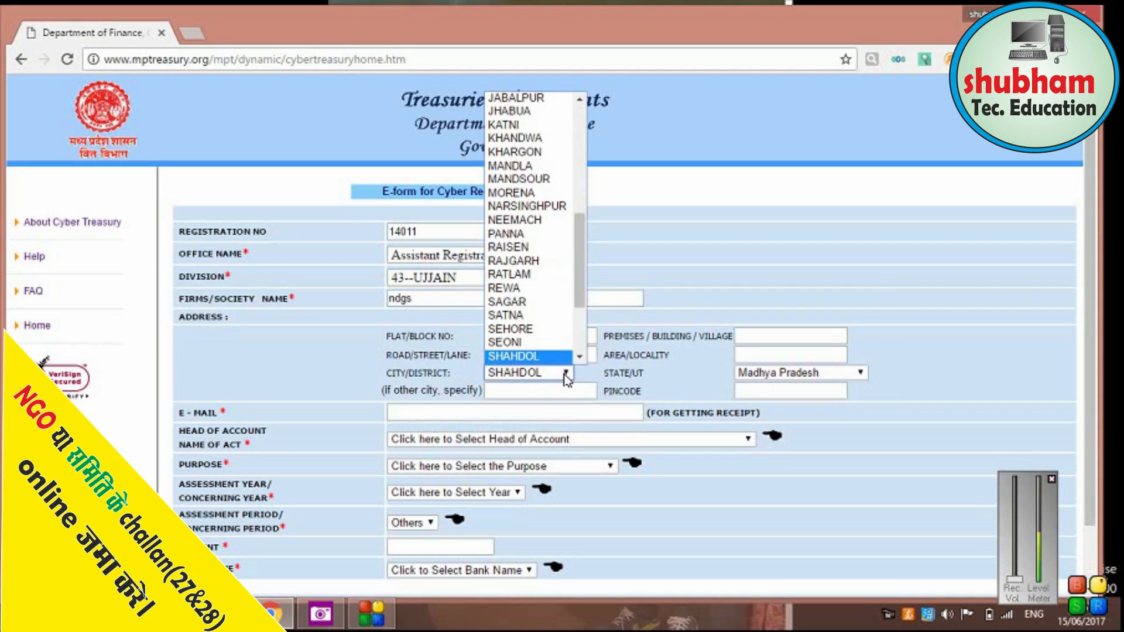
{"action": "left_click", "coordinate": [579, 356]}
{"action": "left_click", "coordinate": [555, 338]}
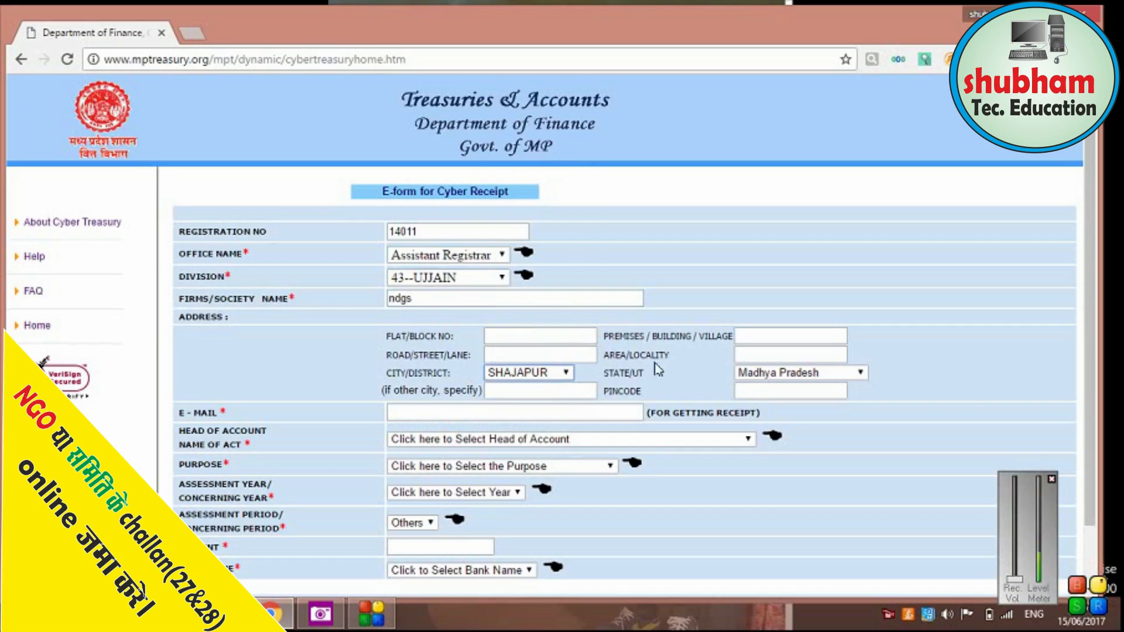
{"action": "left_click", "coordinate": [772, 392]}
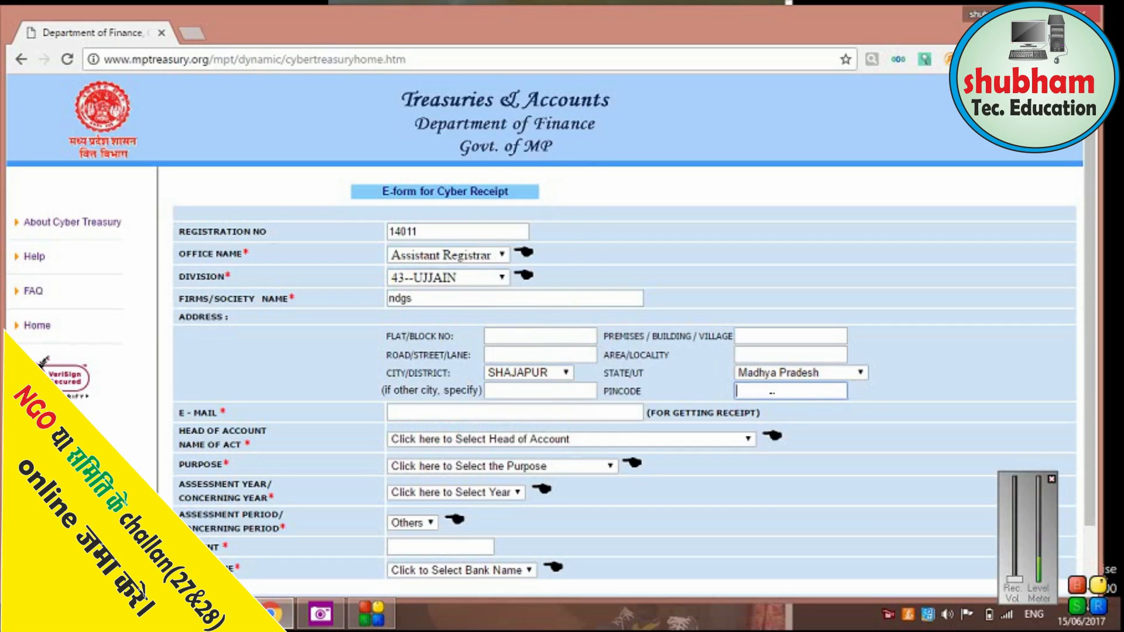
{"action": "type", "text": "465333"}
{"action": "left_click", "coordinate": [505, 412]}
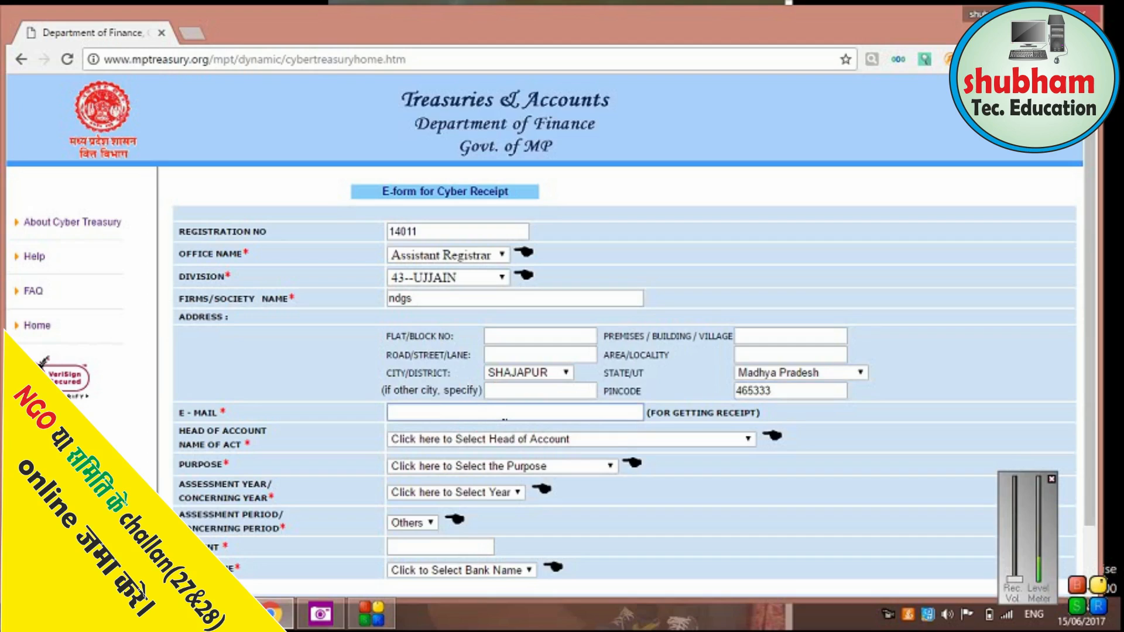
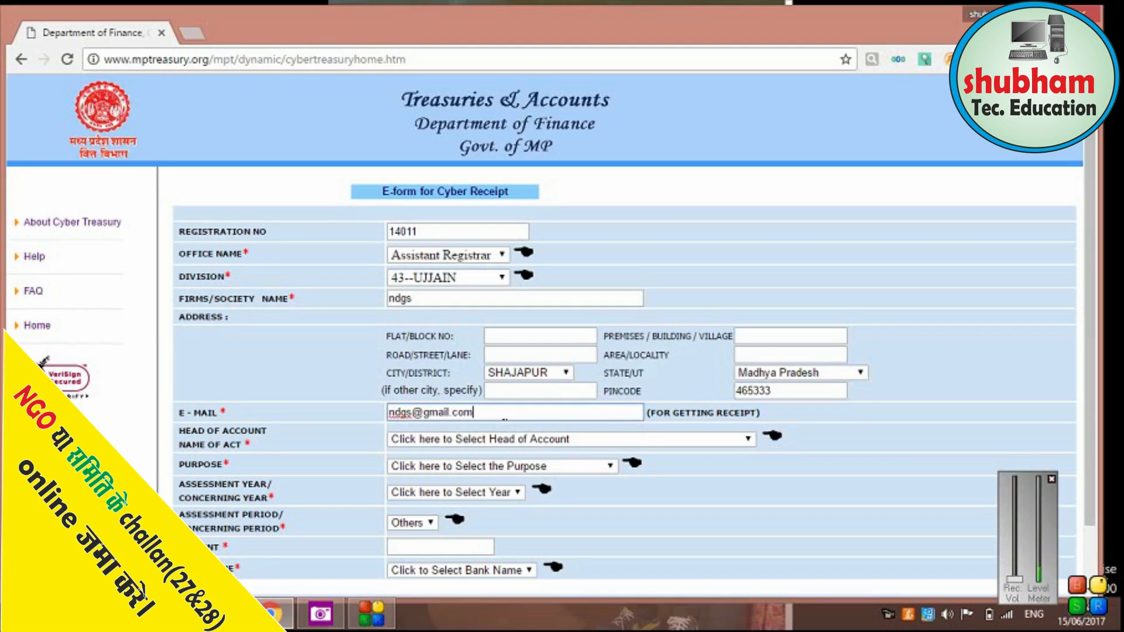
{"action": "left_click", "coordinate": [479, 439]}
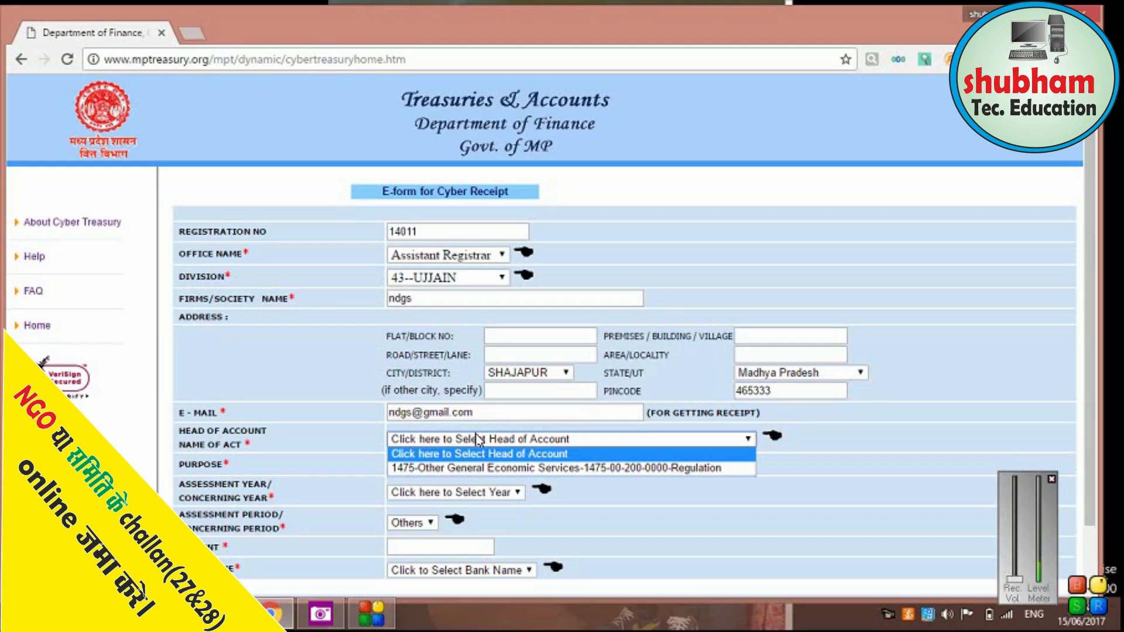
{"action": "left_click", "coordinate": [496, 469]}
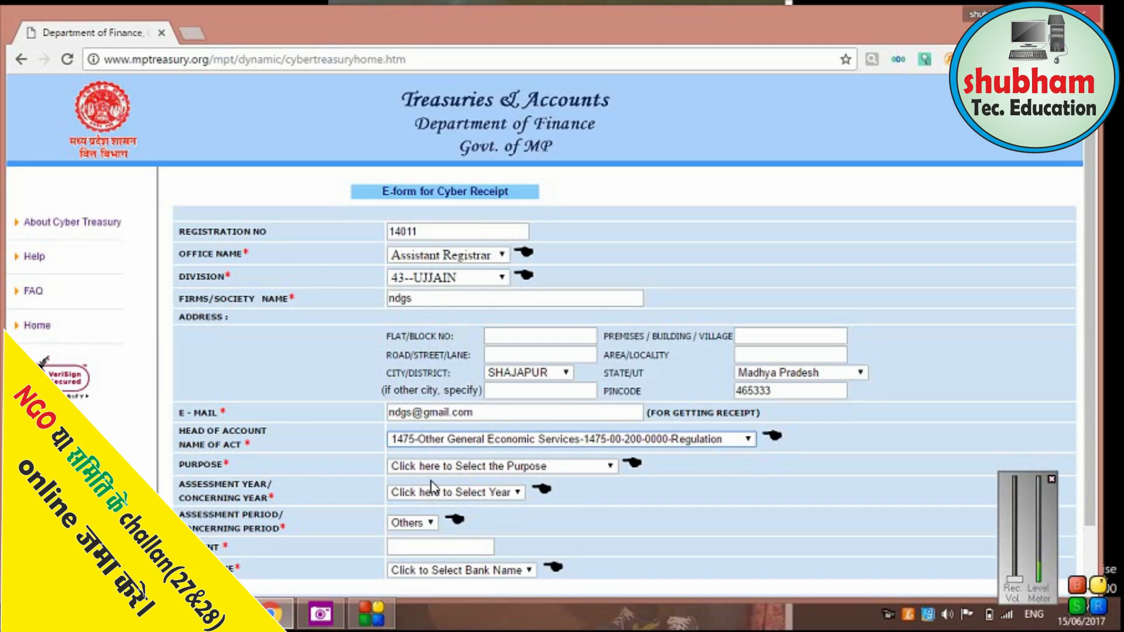
Set purpose 'Return US 27 and Audited Statement US 28', assessment year 2017--2018, period Others.
{"action": "left_click", "coordinate": [451, 467]}
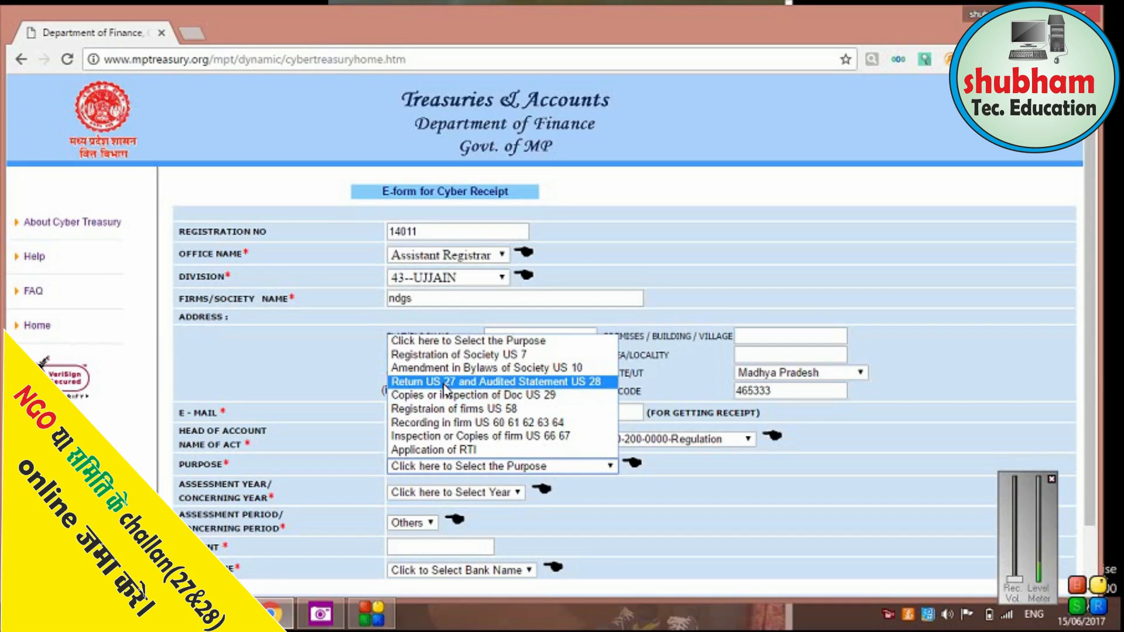
{"action": "left_click", "coordinate": [514, 383]}
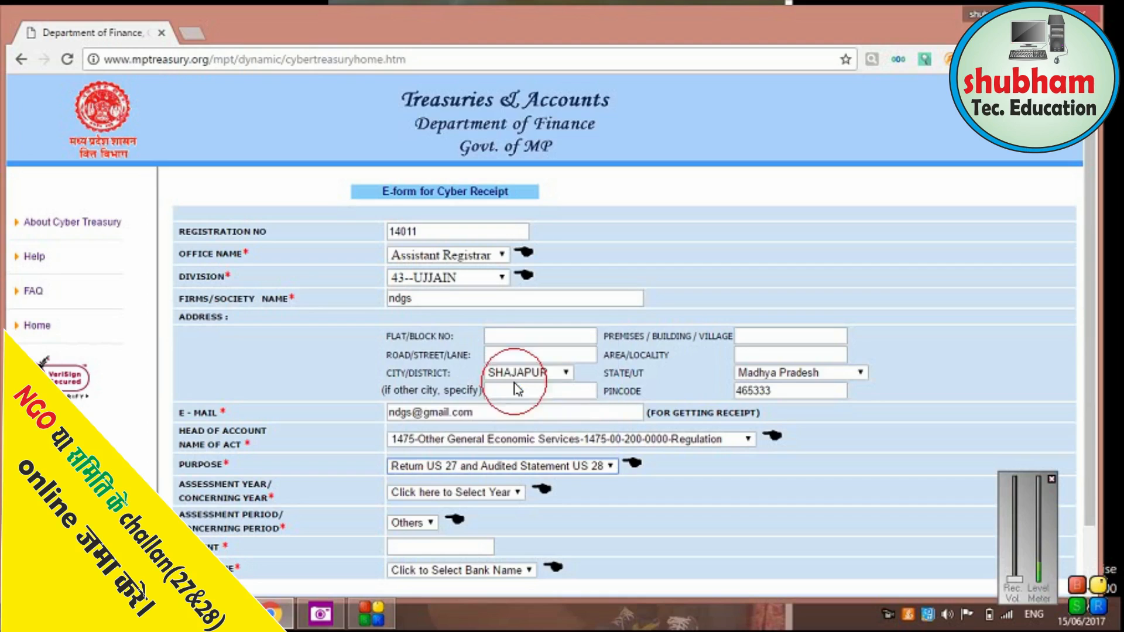
{"action": "left_click", "coordinate": [468, 495]}
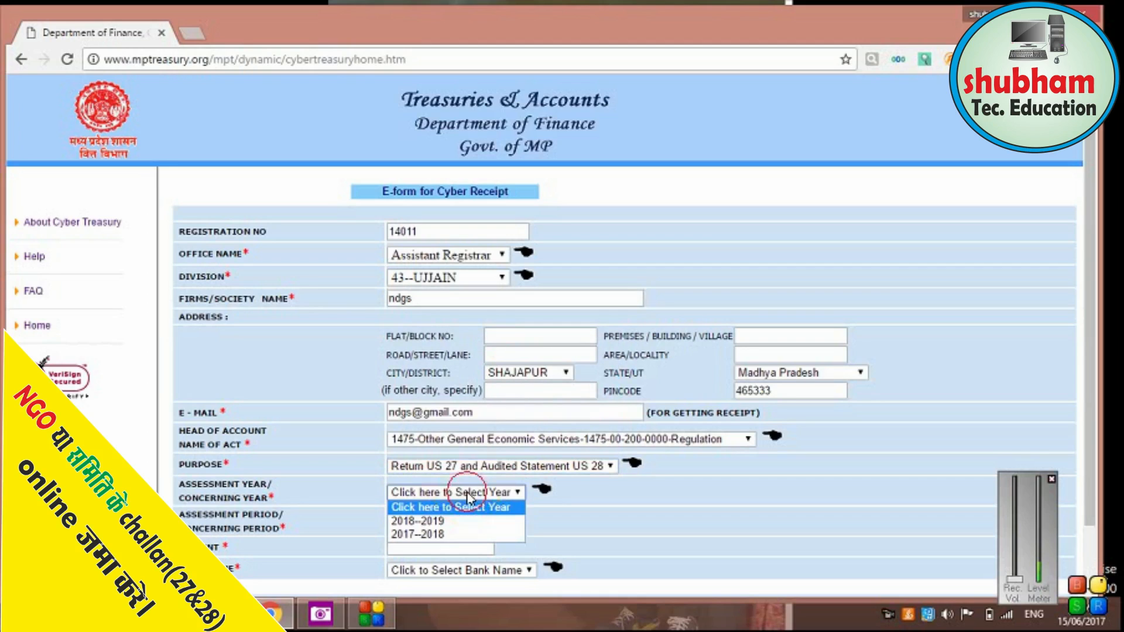
{"action": "left_click", "coordinate": [443, 535]}
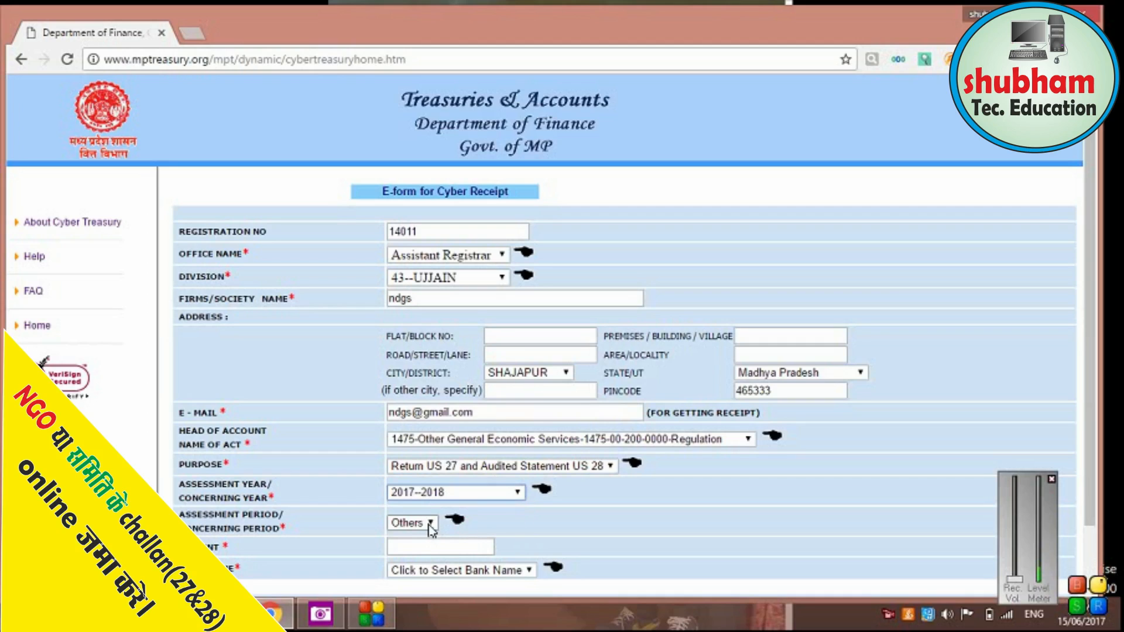
{"action": "left_click", "coordinate": [431, 523]}
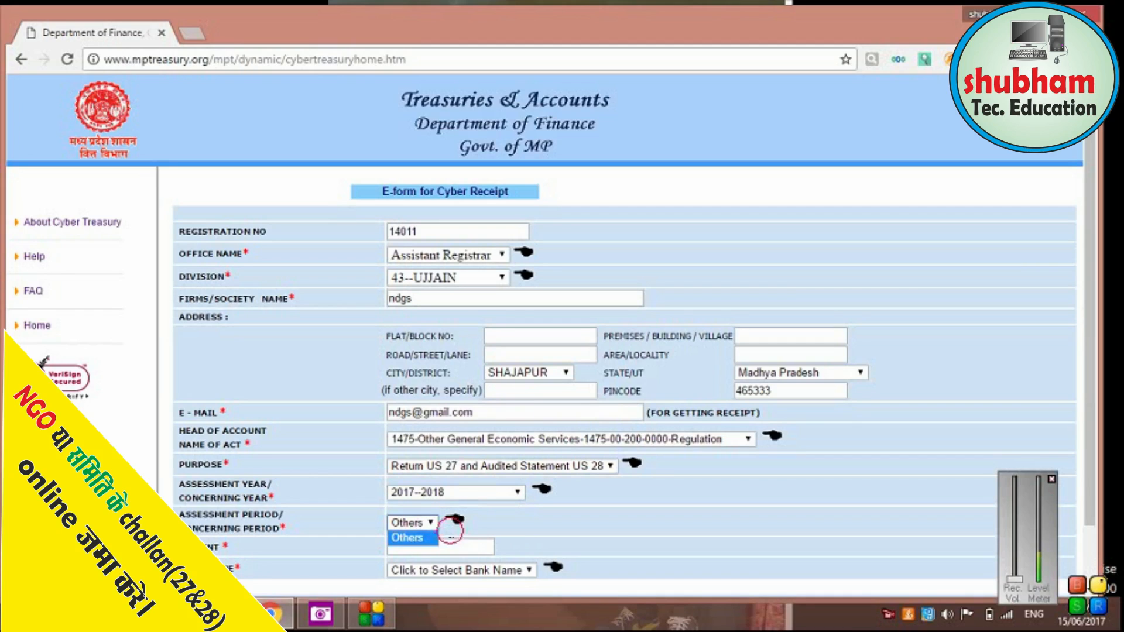
{"action": "left_click", "coordinate": [451, 536]}
{"action": "left_click", "coordinate": [442, 550]}
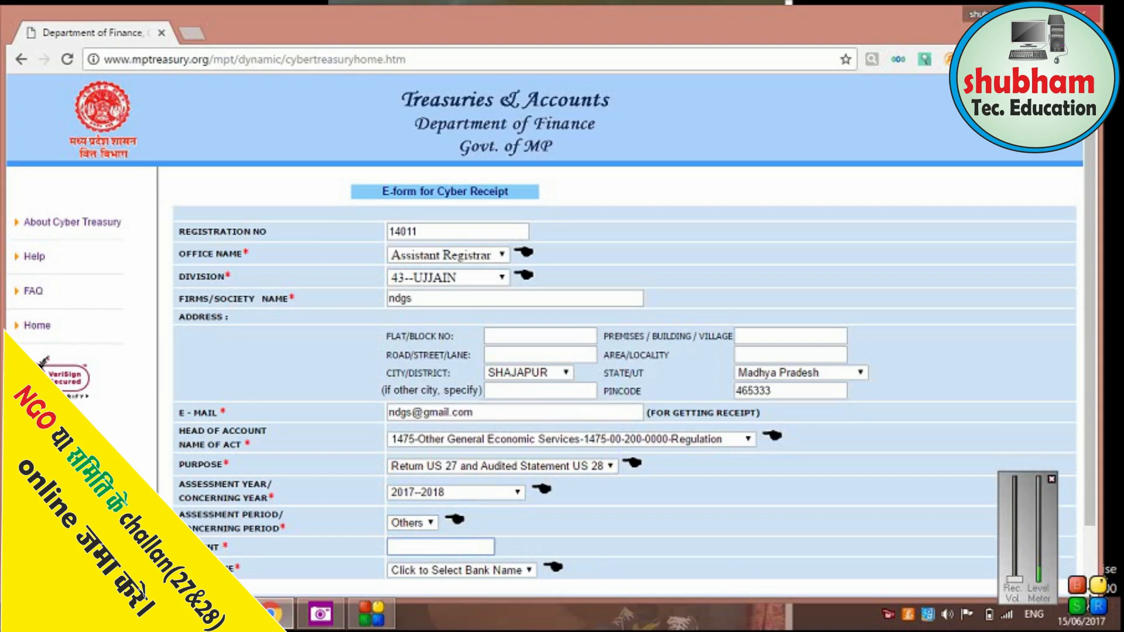
Enter a challan amount of 2000 and choose State Bank Of India as the bank.
{"action": "scroll", "coordinate": [854, 519], "scroll_direction": "down", "scroll_amount": 1}
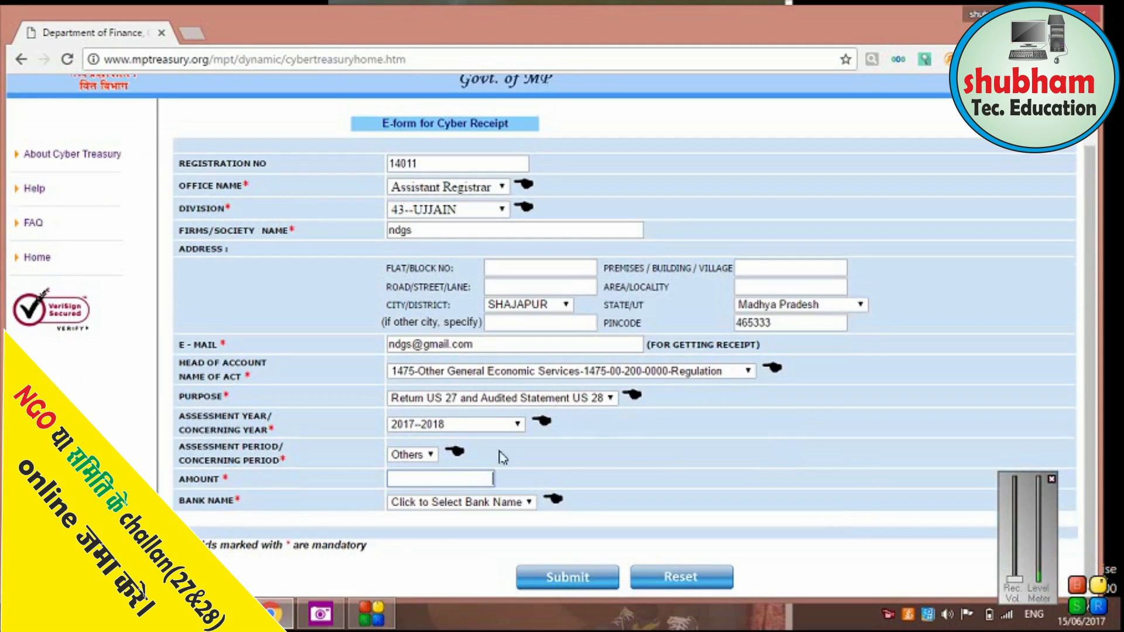
{"action": "left_click", "coordinate": [443, 481]}
{"action": "type", "text": "2000"}
{"action": "left_click", "coordinate": [478, 502]}
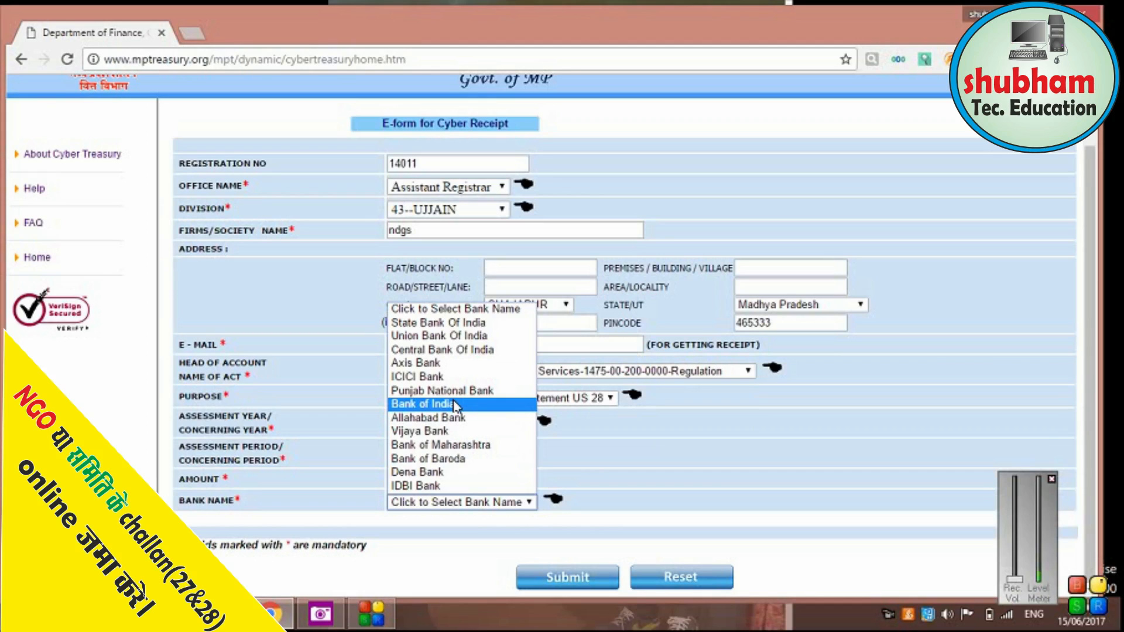
{"action": "left_click", "coordinate": [469, 326]}
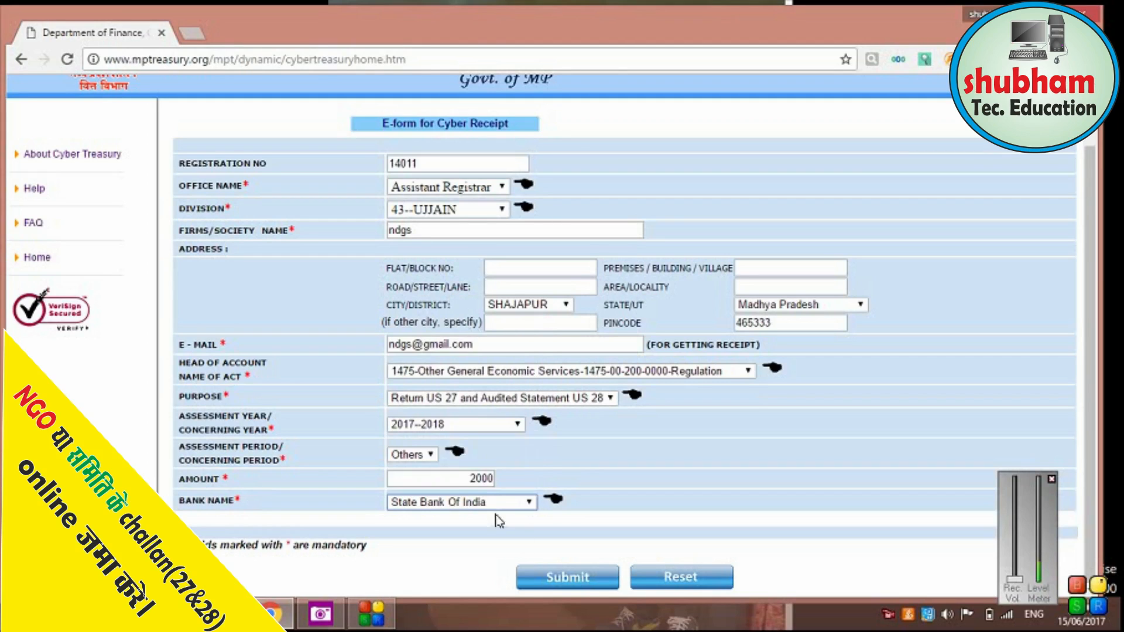
Submit the completed e-form for review.
{"action": "left_click", "coordinate": [579, 581]}
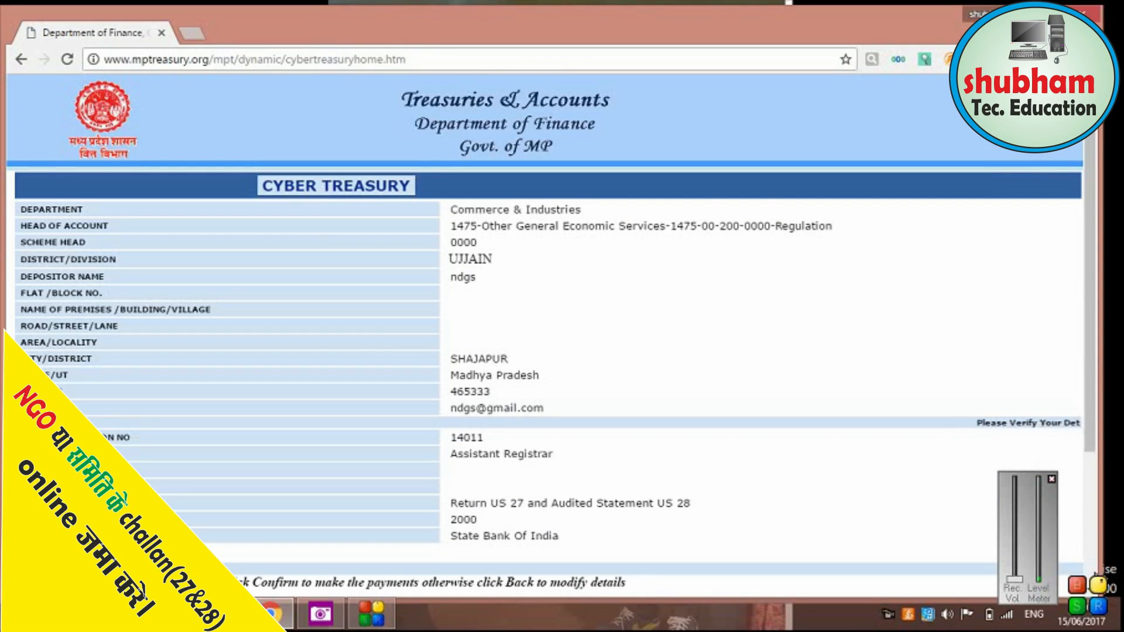
{"action": "left_click", "coordinate": [1091, 586]}
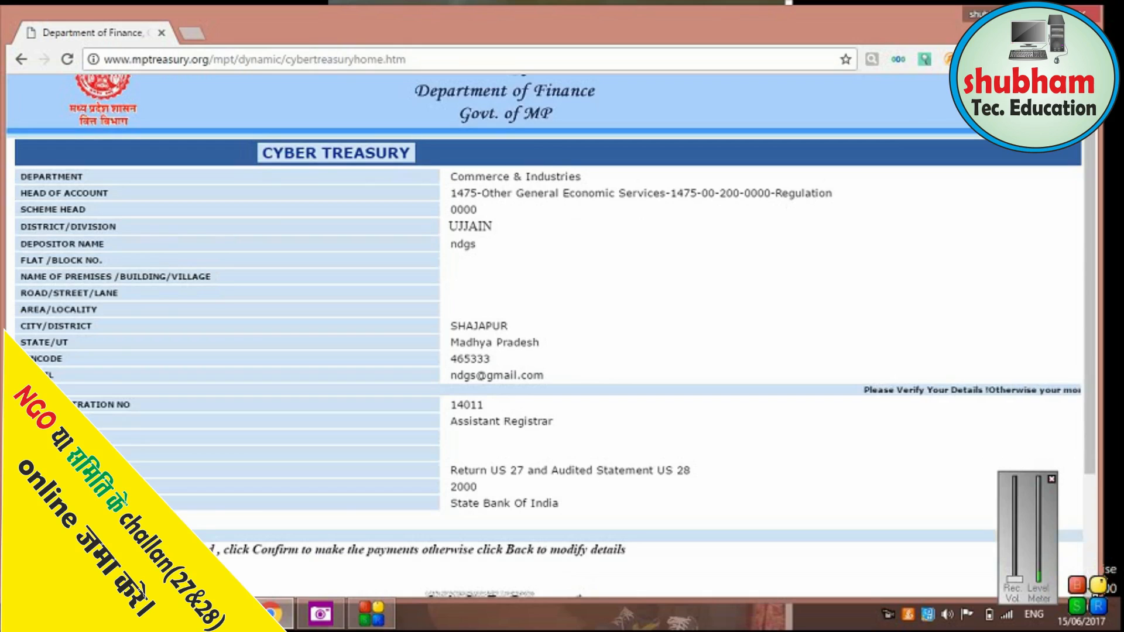
{"action": "scroll", "coordinate": [1091, 586], "scroll_direction": "down", "scroll_amount": 3}
{"action": "scroll", "coordinate": [961, 535], "scroll_direction": "down", "scroll_amount": 2}
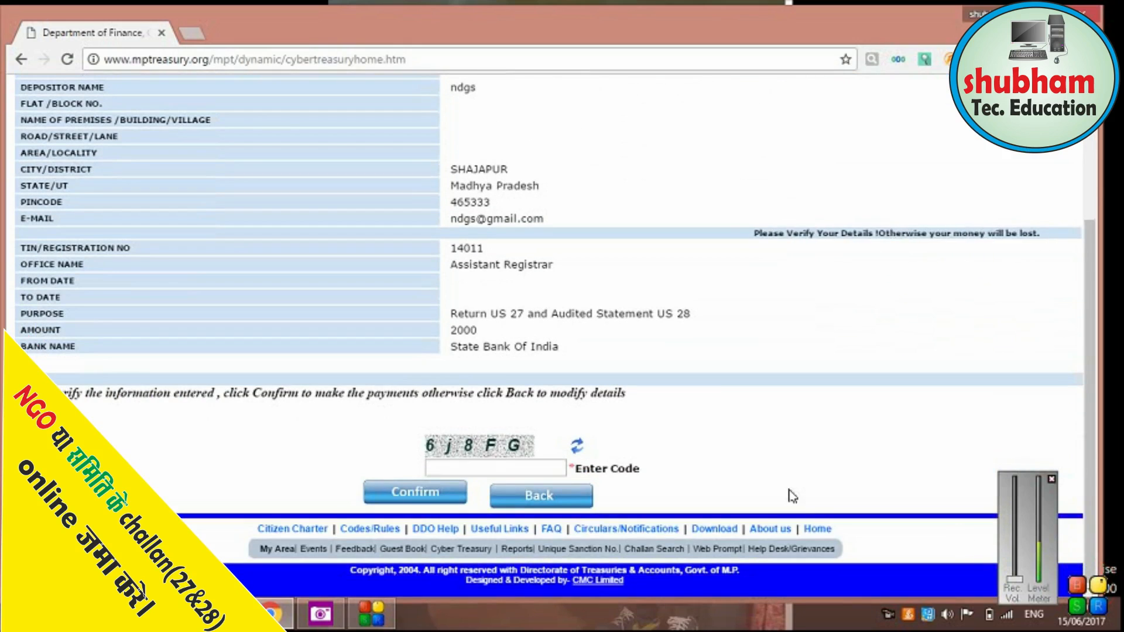
Enter the displayed captcha to confirm the challan, then accept the CRN notice.
{"action": "left_click", "coordinate": [493, 471]}
{"action": "type", "text": "6"}
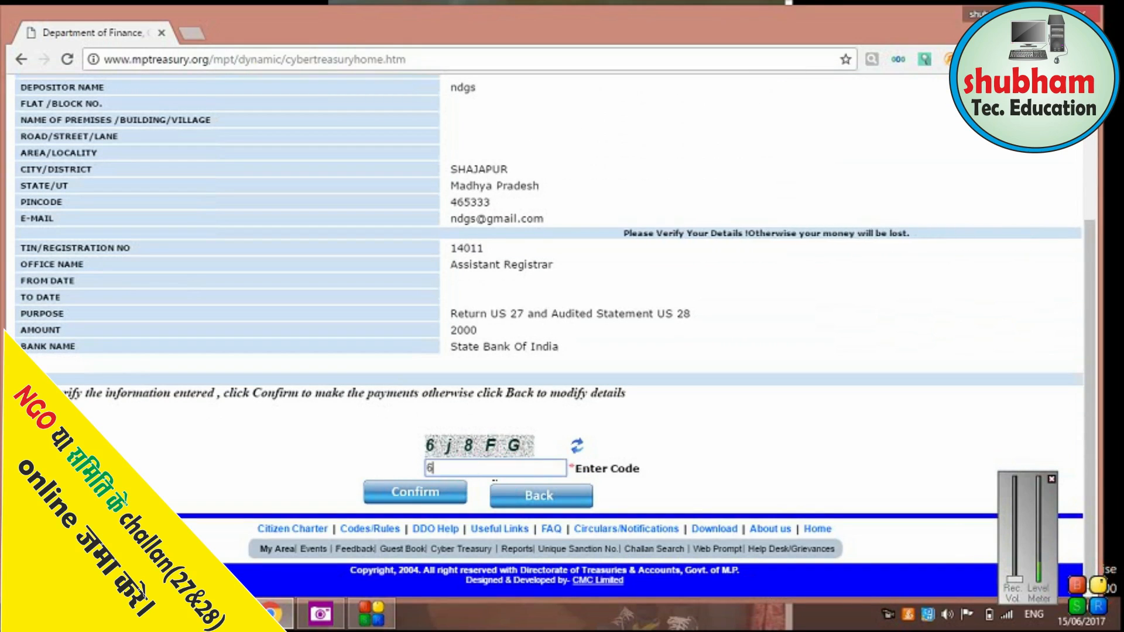
{"action": "type", "text": "j8FG"}
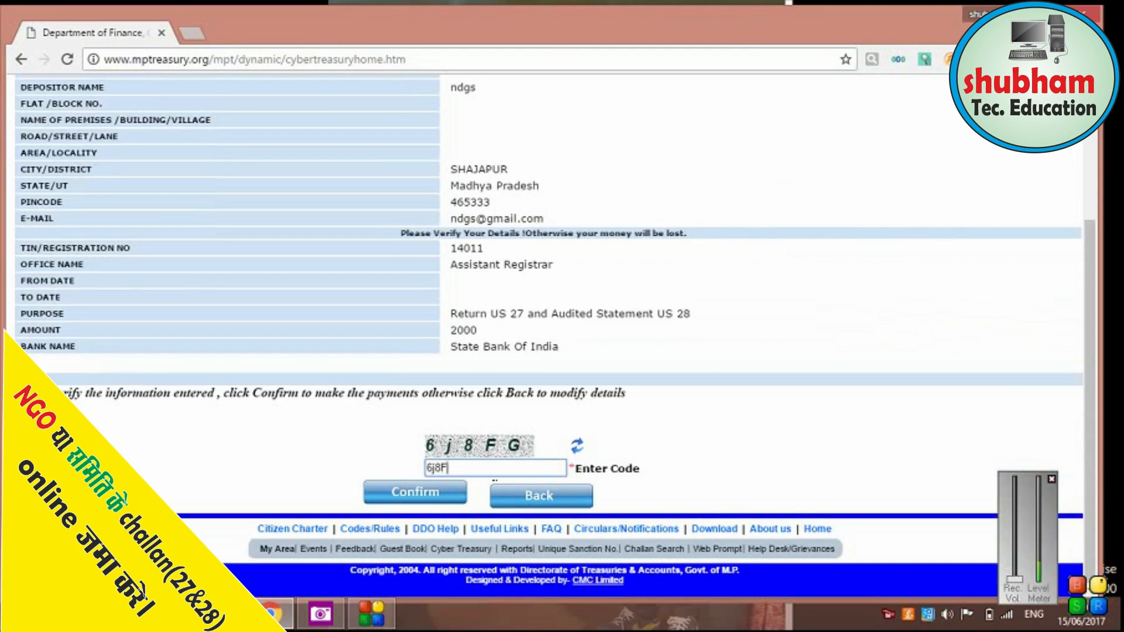
{"action": "left_click", "coordinate": [402, 488]}
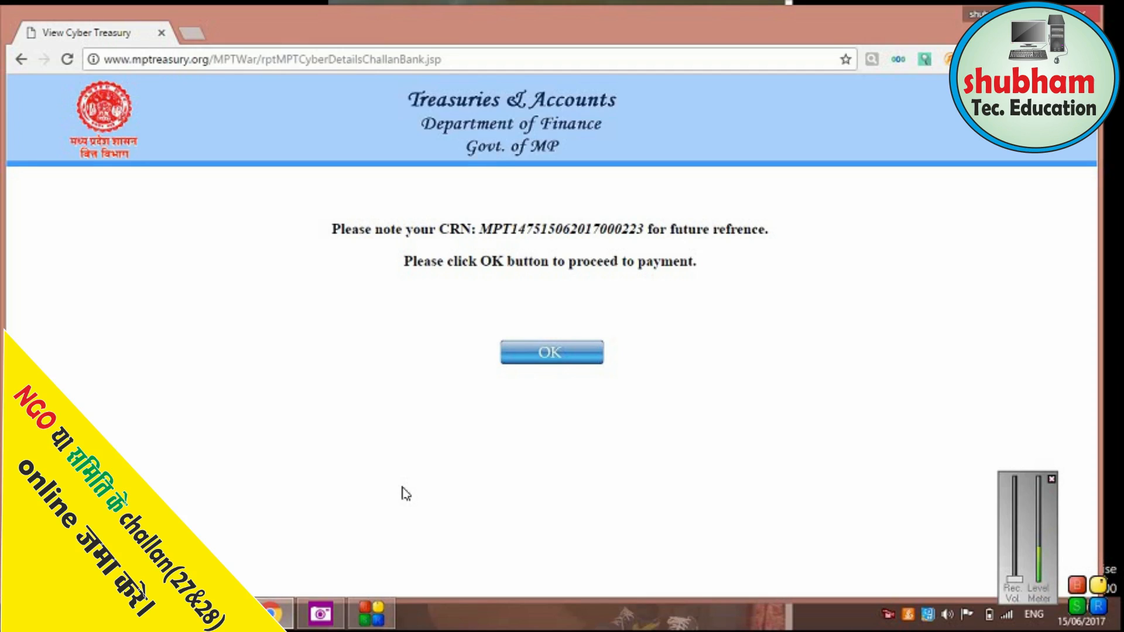
{"action": "left_click", "coordinate": [561, 357]}
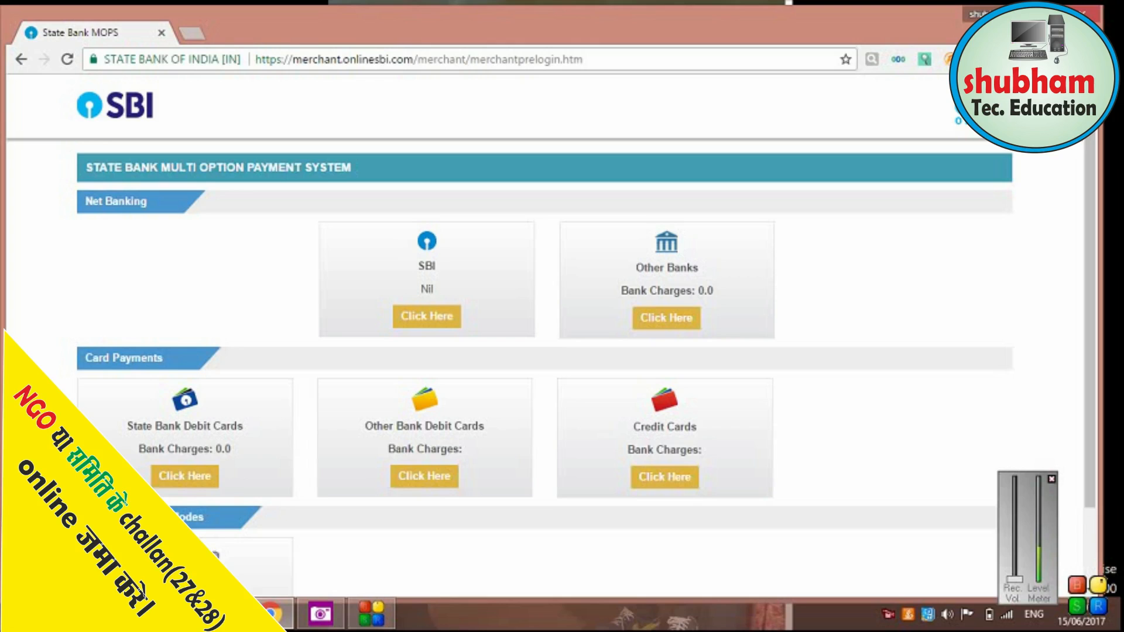
Choose SBI net banking and select the OnlineSBI username and password fields.
{"action": "left_click", "coordinate": [424, 316]}
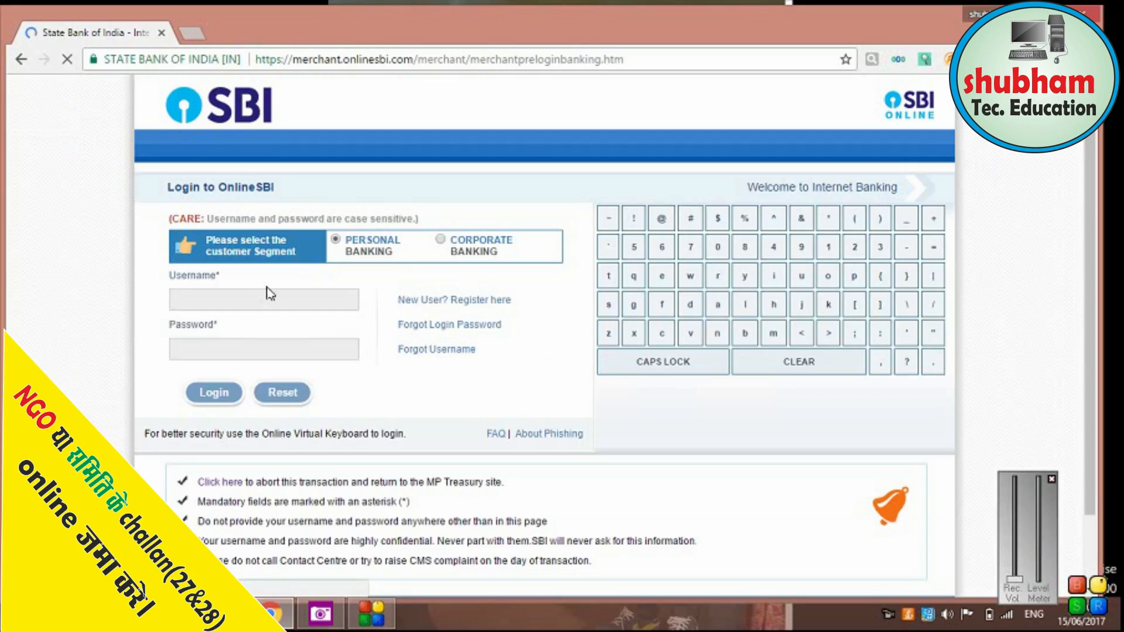
{"action": "left_click", "coordinate": [263, 293]}
{"action": "left_click", "coordinate": [236, 349]}
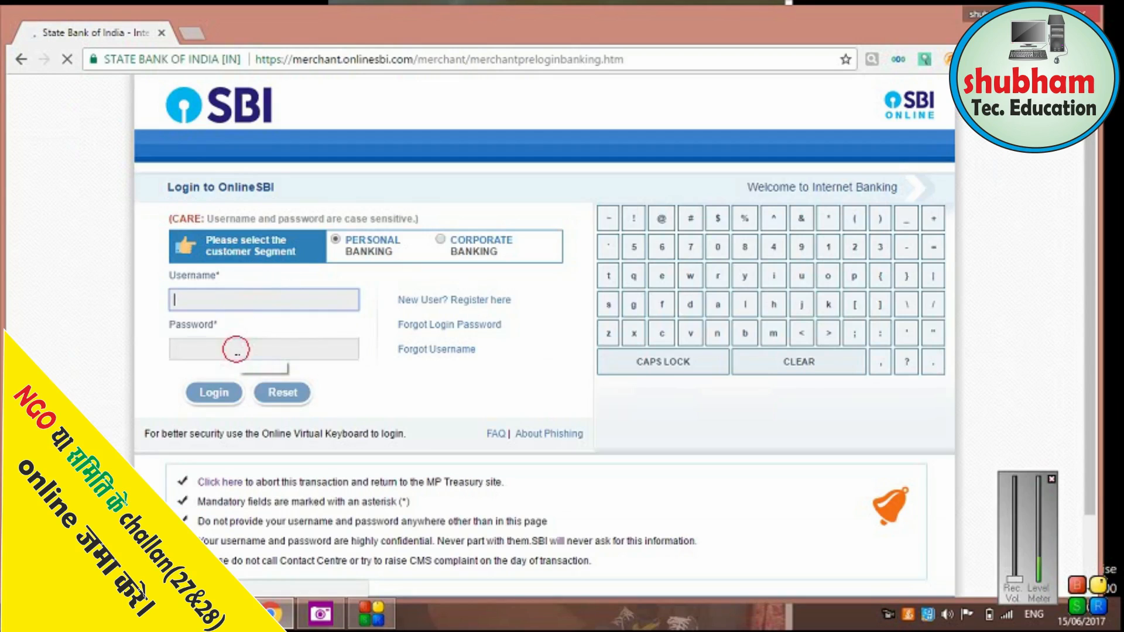